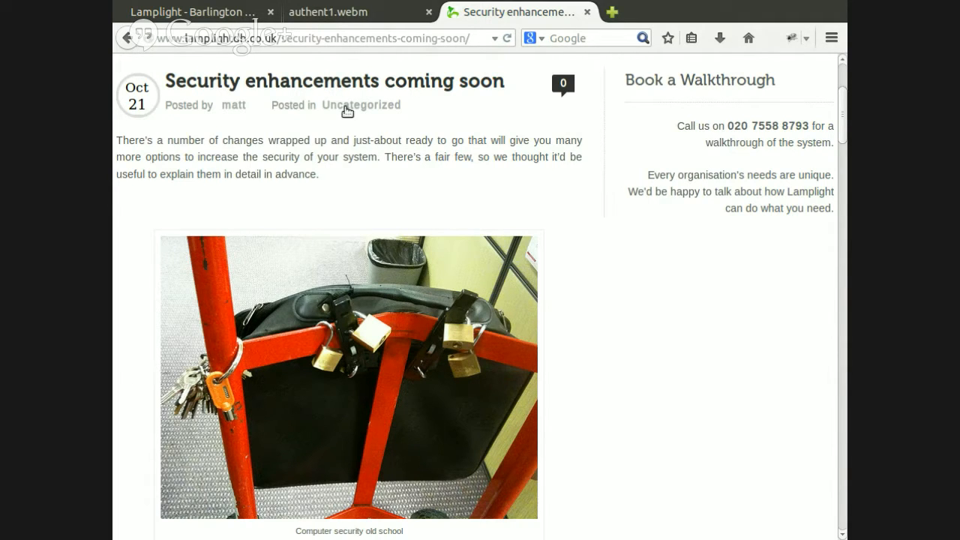
Switch to the Lamplight database administration page, enable two-factor authentication for the current login and generate its shared secret
{"action": "left_click", "coordinate": [186, 15]}
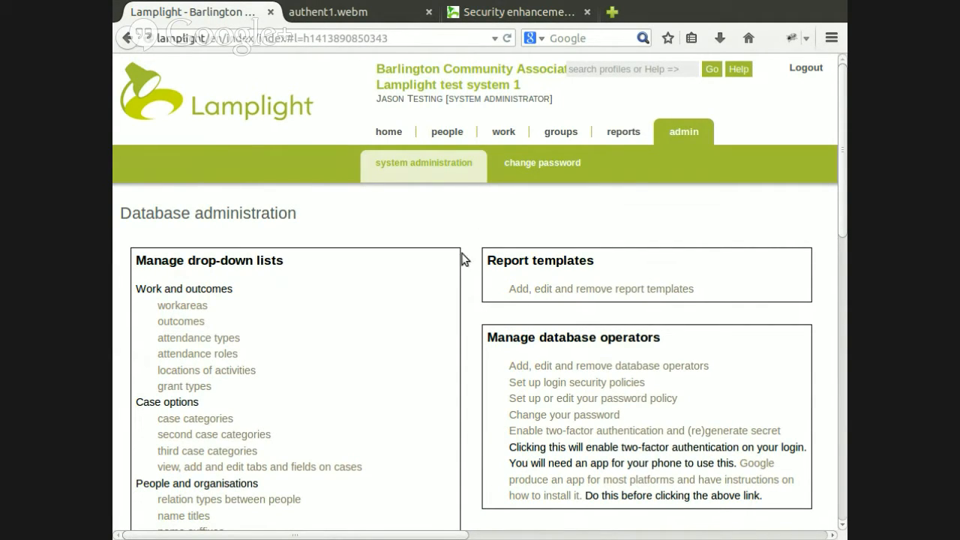
{"action": "scroll", "coordinate": [463, 259], "scroll_direction": "down", "scroll_amount": 1}
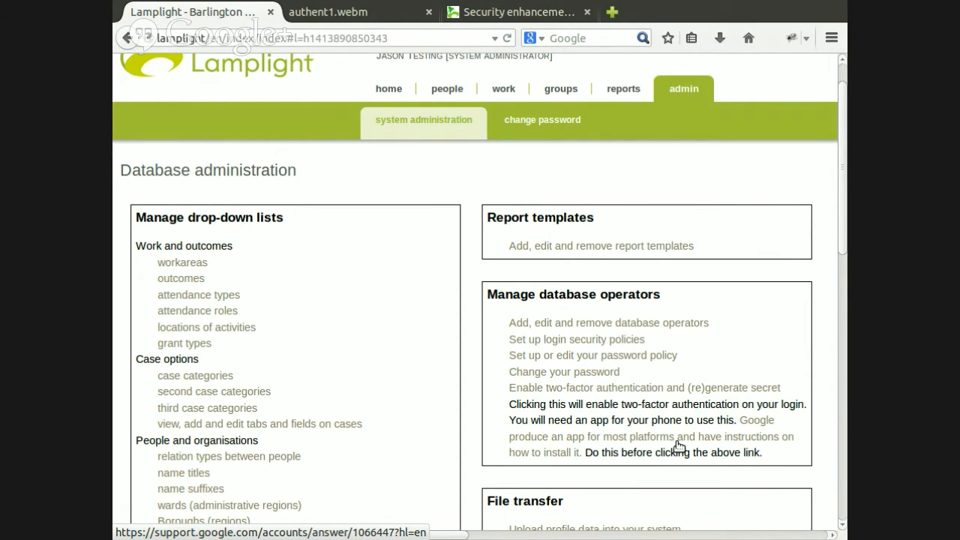
{"action": "left_click", "coordinate": [676, 390]}
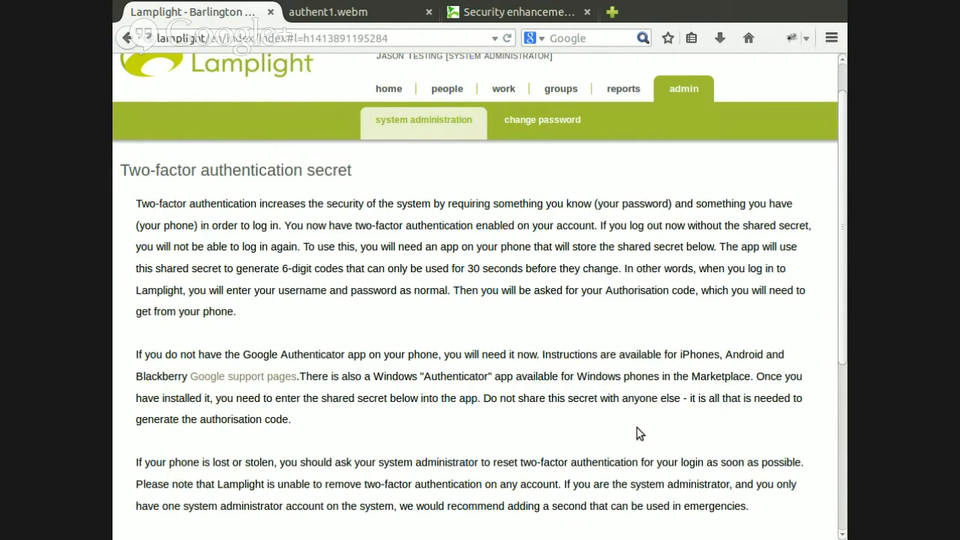
{"action": "scroll", "coordinate": [640, 433], "scroll_direction": "down", "scroll_amount": 6}
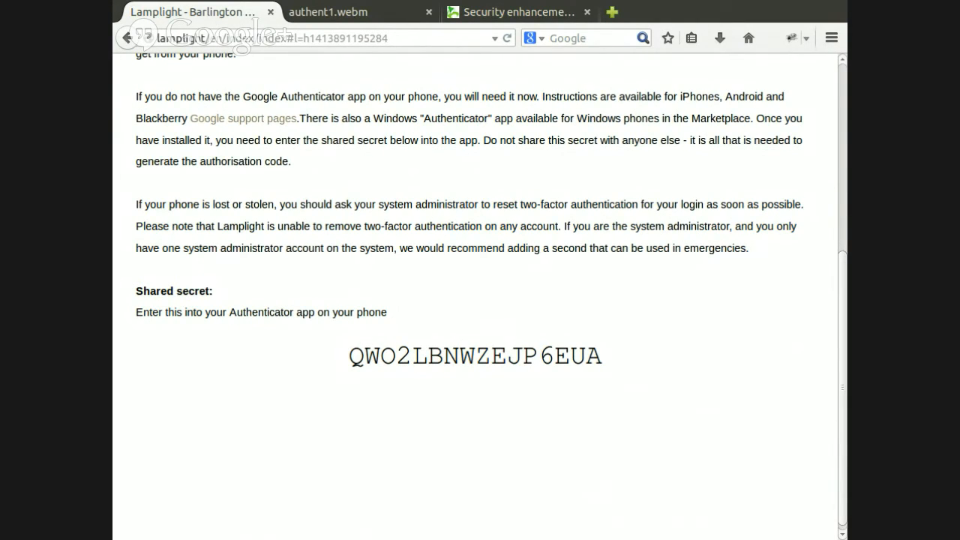
Play the authent1.webm phone authenticator video, then return to the two-factor authentication secret page and review its instructions
{"action": "left_click", "coordinate": [351, 15]}
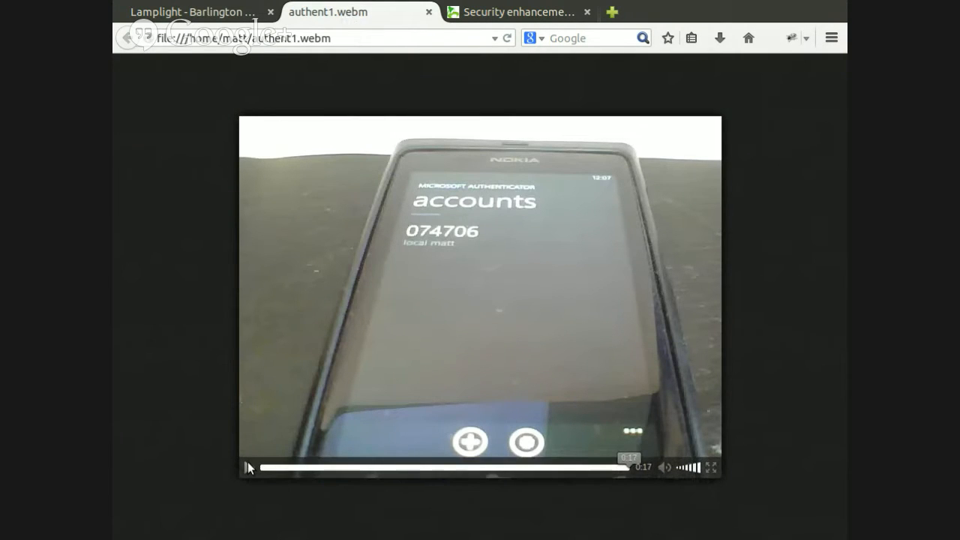
{"action": "left_click", "coordinate": [247, 462]}
{"action": "left_click", "coordinate": [200, 10]}
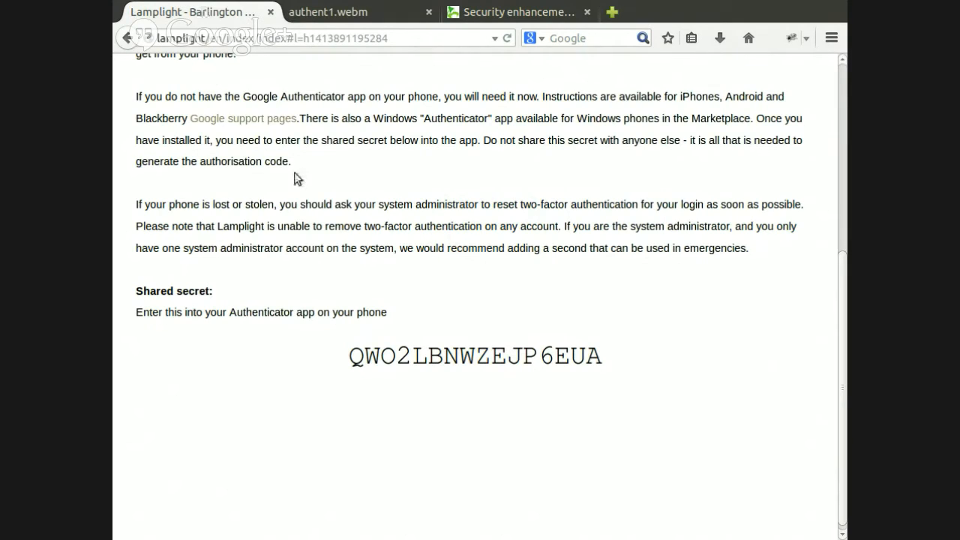
{"action": "scroll", "coordinate": [349, 210], "scroll_direction": "up", "scroll_amount": 6}
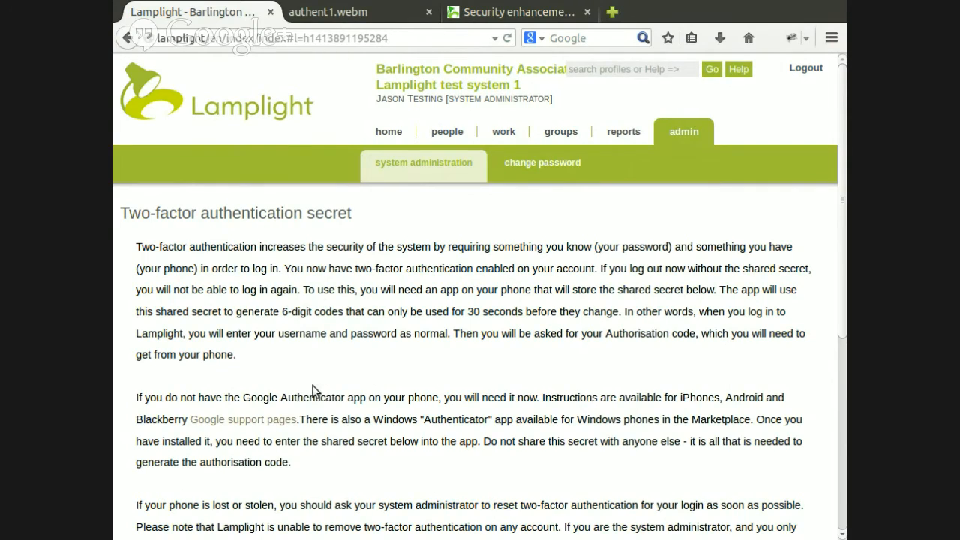
Open the login security policies and bring up the Tuesday only policy for editing
{"action": "left_click", "coordinate": [414, 173]}
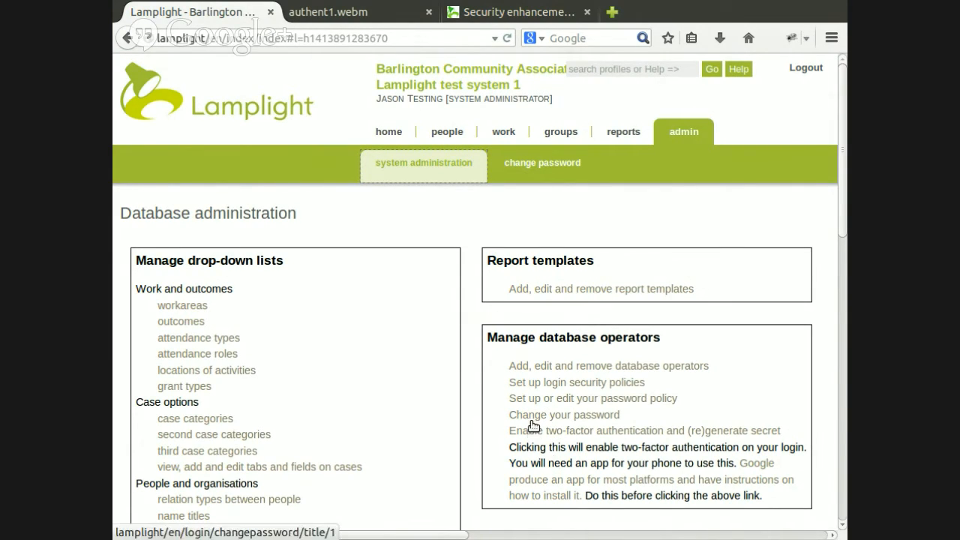
{"action": "left_click", "coordinate": [523, 384]}
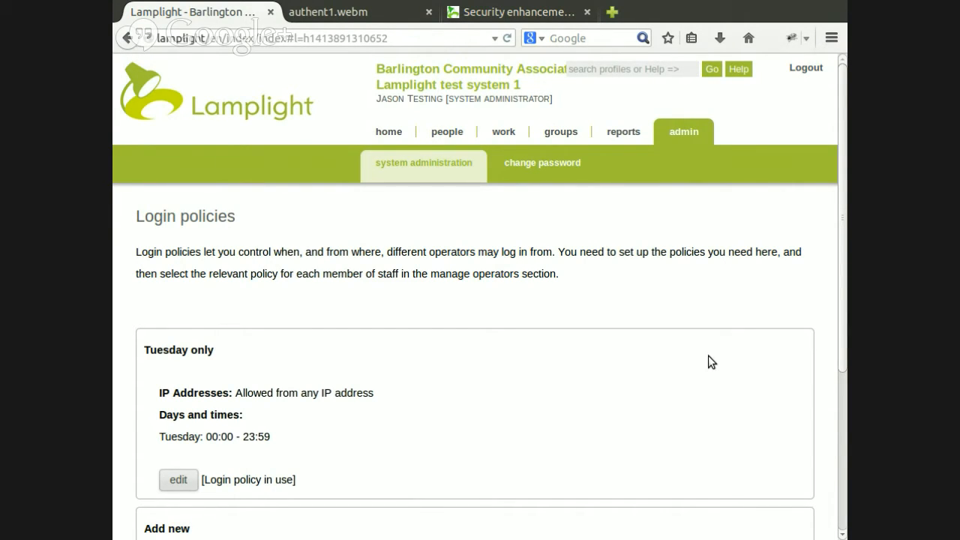
{"action": "scroll", "coordinate": [709, 356], "scroll_direction": "down", "scroll_amount": 2}
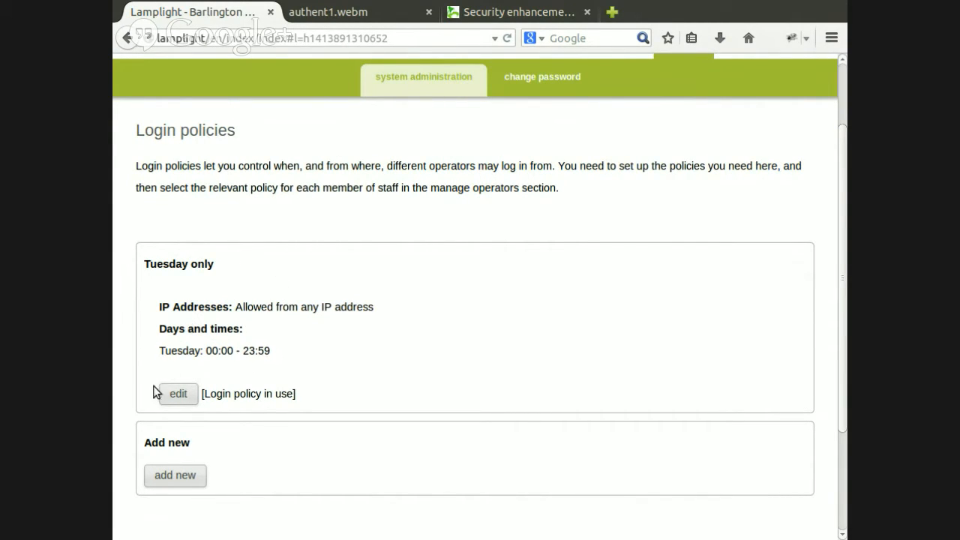
{"action": "left_click", "coordinate": [179, 395]}
{"action": "scroll", "coordinate": [532, 302], "scroll_direction": "down", "scroll_amount": 4}
{"action": "scroll", "coordinate": [532, 307], "scroll_direction": "down", "scroll_amount": 1}
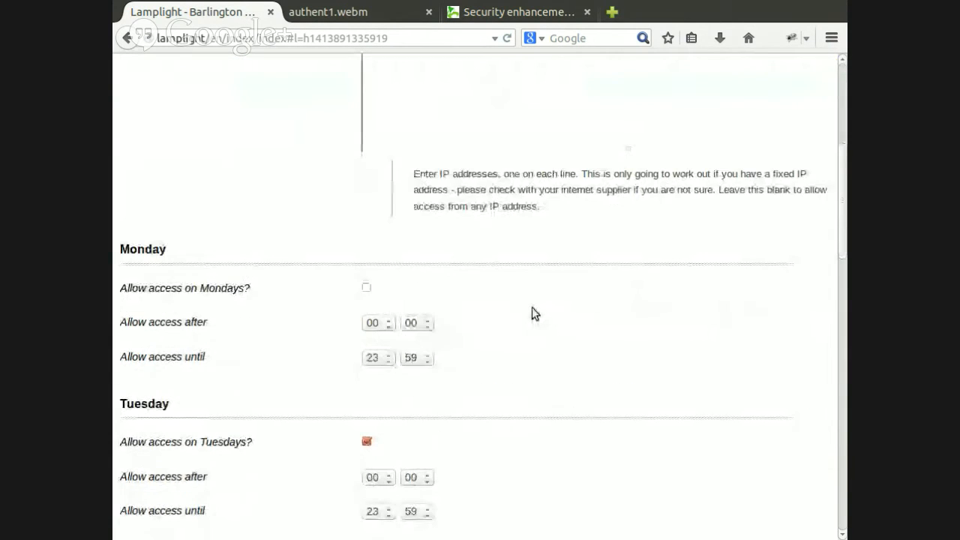
{"action": "scroll", "coordinate": [532, 307], "scroll_direction": "up", "scroll_amount": 2}
{"action": "scroll", "coordinate": [534, 315], "scroll_direction": "down", "scroll_amount": 3}
{"action": "scroll", "coordinate": [532, 315], "scroll_direction": "down", "scroll_amount": 1}
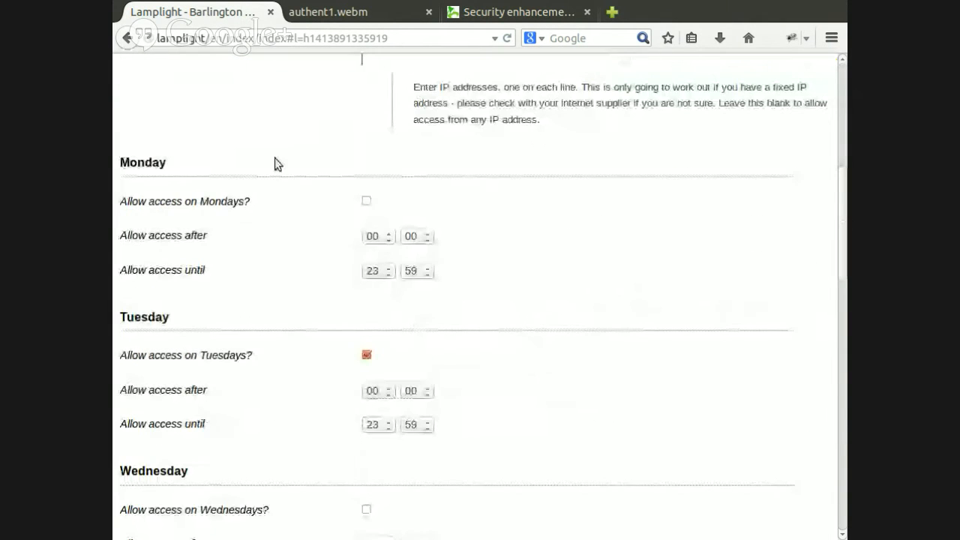
Set the policy's Tuesday access start hour to 09 and allow access on Thursdays
{"action": "left_click", "coordinate": [214, 203]}
{"action": "left_click", "coordinate": [215, 204]}
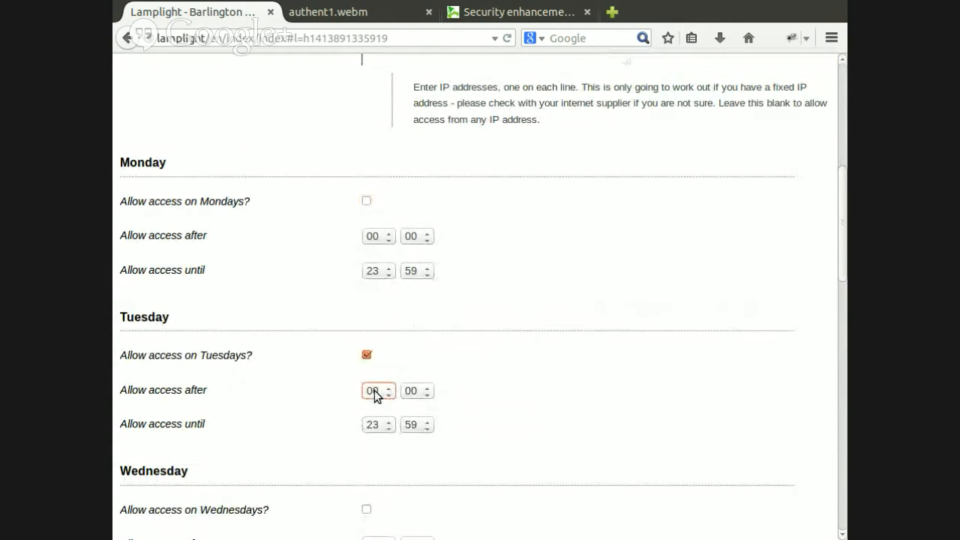
{"action": "left_click", "coordinate": [374, 260]}
{"action": "scroll", "coordinate": [535, 398], "scroll_direction": "down", "scroll_amount": 2}
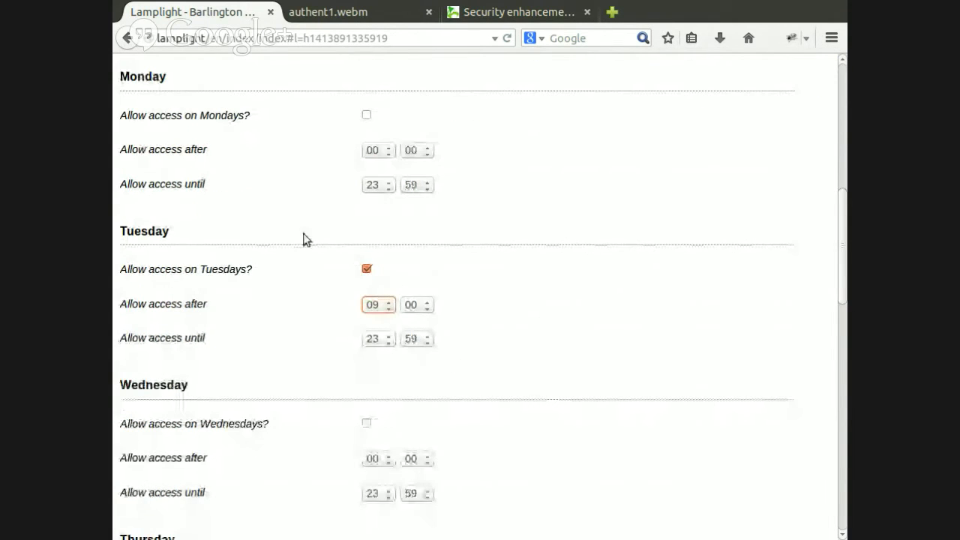
{"action": "scroll", "coordinate": [315, 405], "scroll_direction": "down", "scroll_amount": 4}
{"action": "left_click", "coordinate": [367, 406]}
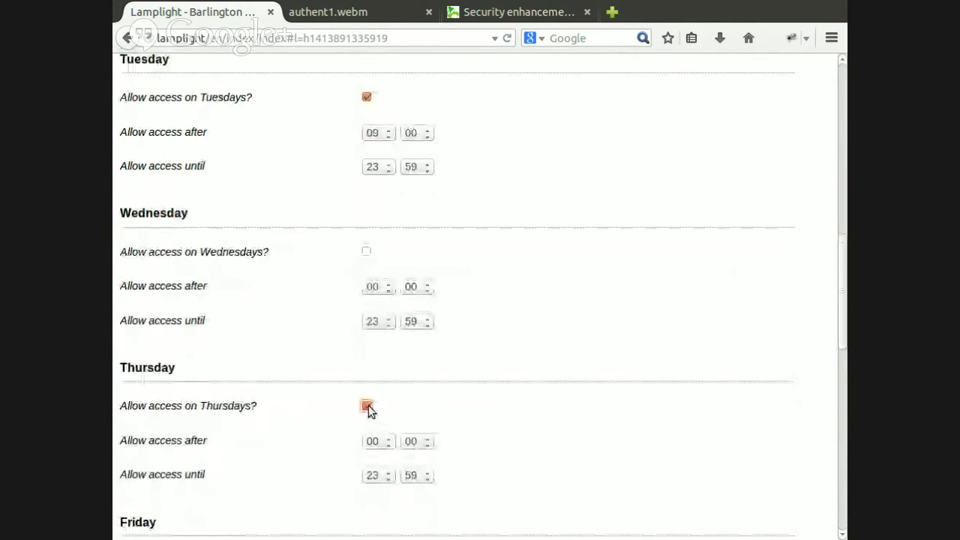
{"action": "scroll", "coordinate": [369, 405], "scroll_direction": "down", "scroll_amount": 5}
{"action": "scroll", "coordinate": [390, 388], "scroll_direction": "up", "scroll_amount": 19}
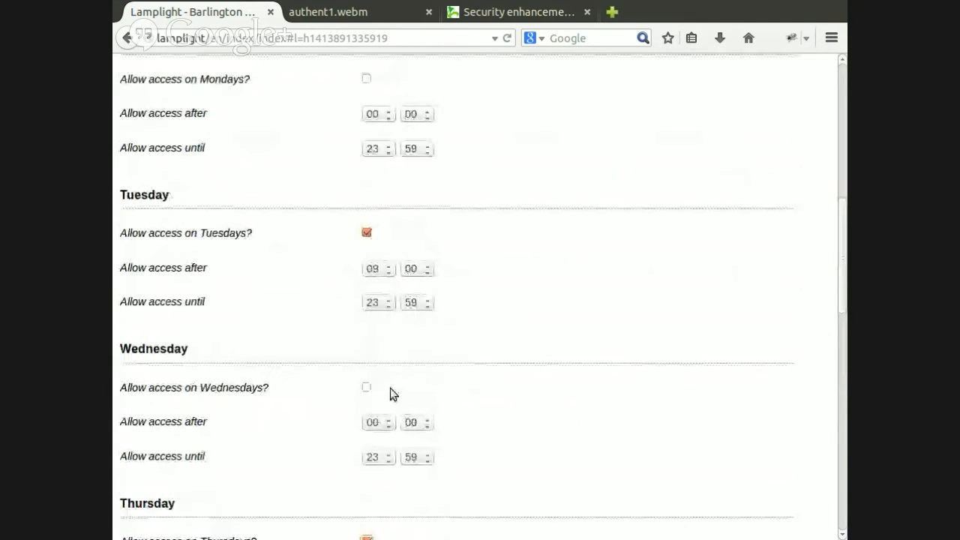
Enter 123.456.34.645 as an allowed IP address for the policy, then clear the entry
{"action": "left_click", "coordinate": [394, 290]}
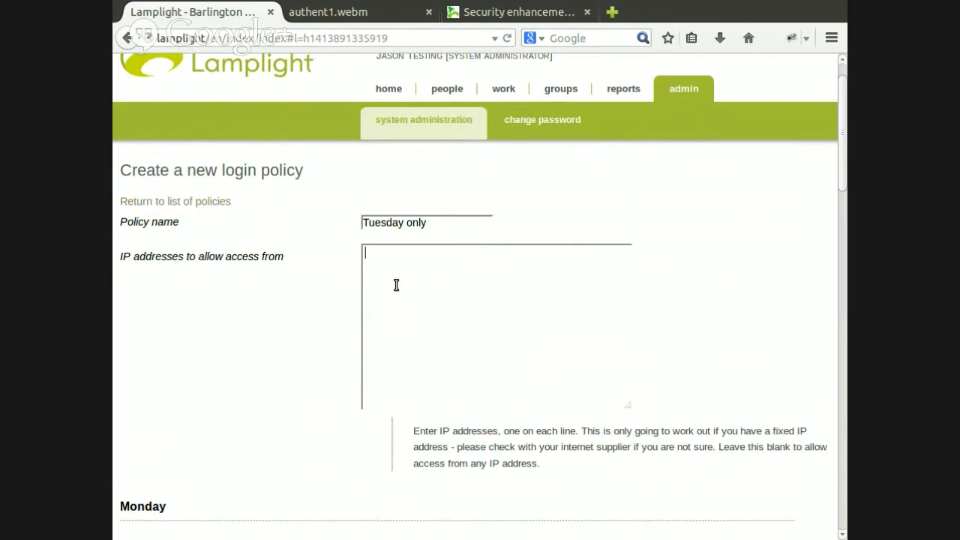
{"action": "type", "text": "123.456.34.645"}
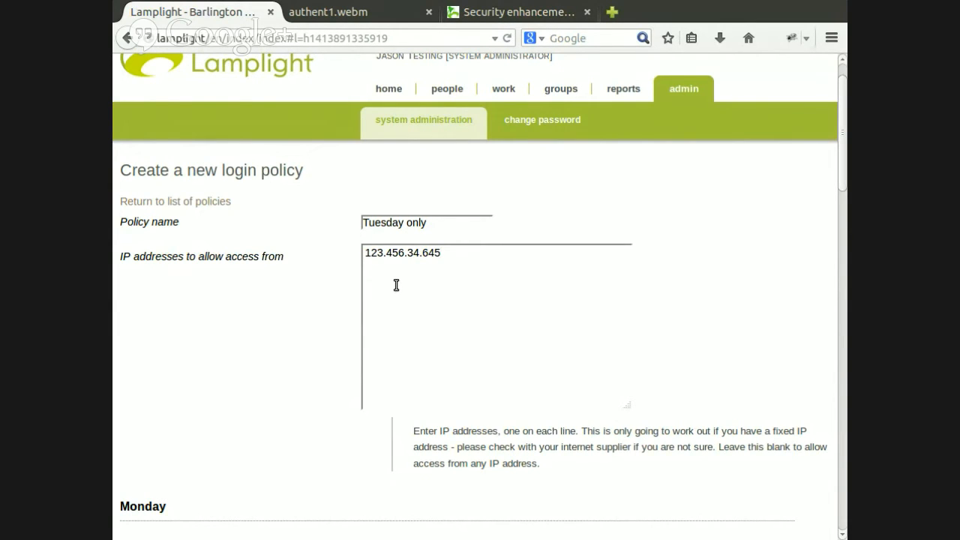
{"action": "key", "text": "ctrl+a"}
{"action": "key", "text": "BackSpace"}
Leave the Tuesday only policy without saving and return to the list of login policies
{"action": "scroll", "coordinate": [323, 337], "scroll_direction": "down", "scroll_amount": 3}
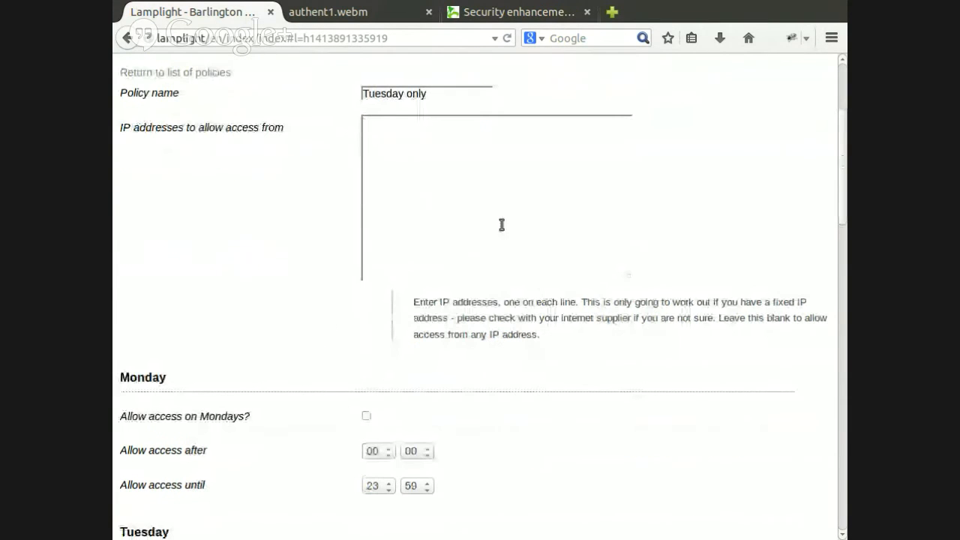
{"action": "scroll", "coordinate": [293, 311], "scroll_direction": "down", "scroll_amount": 2}
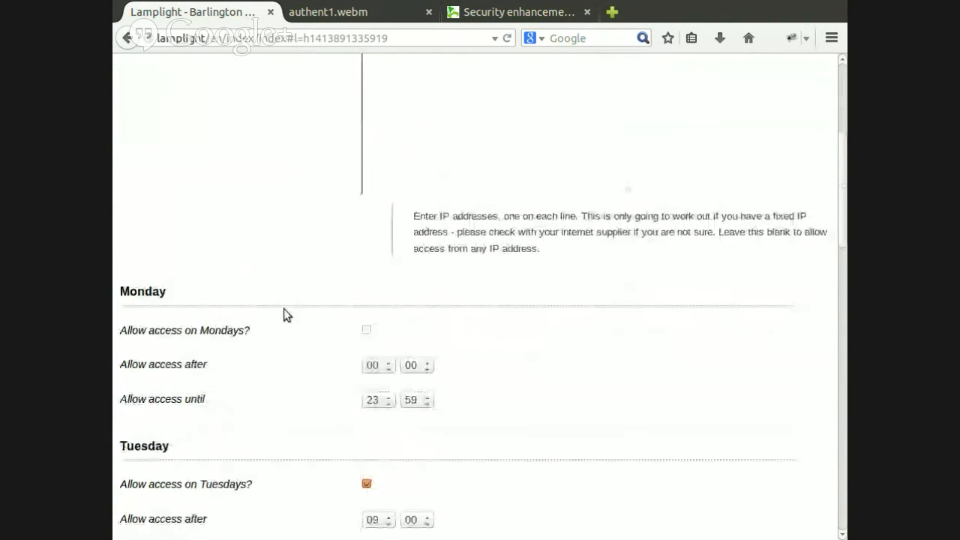
{"action": "scroll", "coordinate": [333, 372], "scroll_direction": "up", "scroll_amount": 3}
{"action": "scroll", "coordinate": [328, 369], "scroll_direction": "up", "scroll_amount": 3}
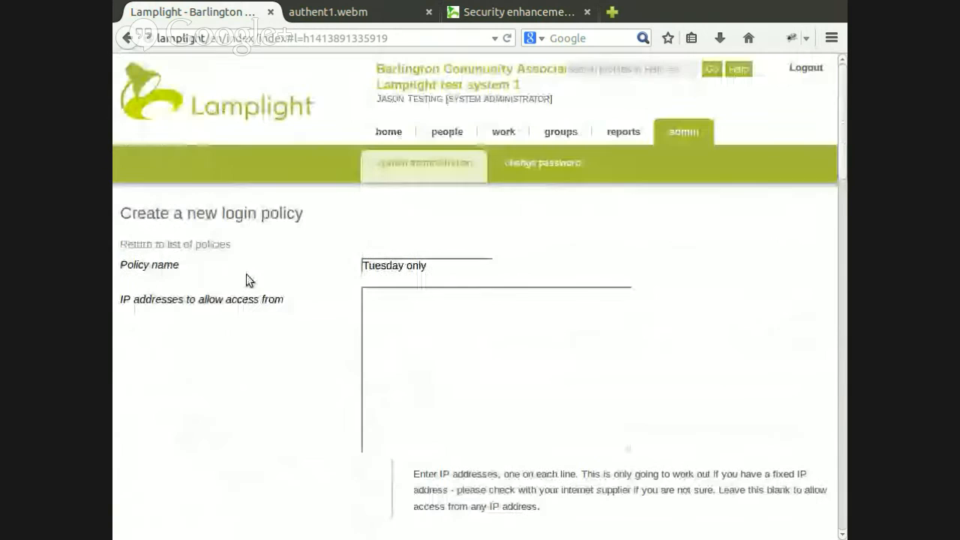
{"action": "left_click", "coordinate": [217, 248]}
{"action": "scroll", "coordinate": [645, 285], "scroll_direction": "down", "scroll_amount": 2}
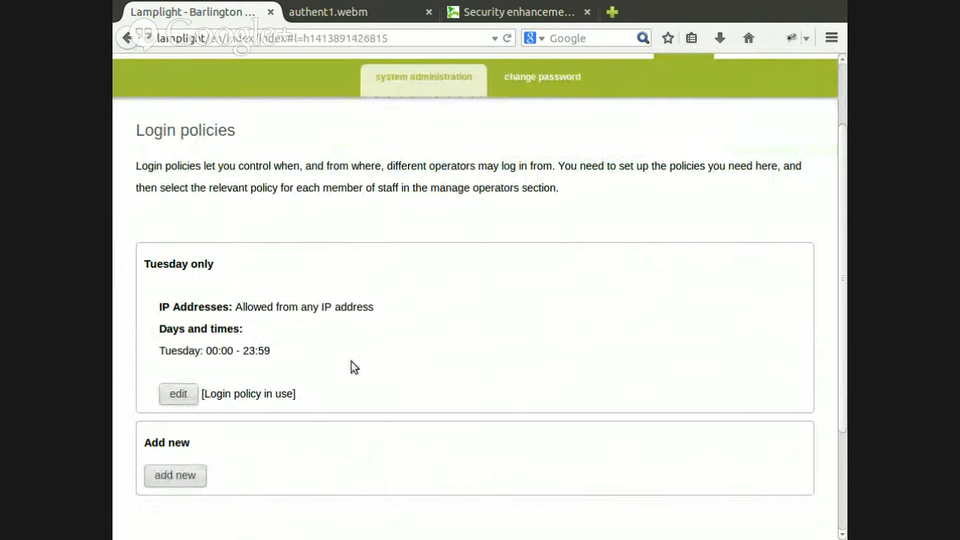
{"action": "scroll", "coordinate": [351, 361], "scroll_direction": "up", "scroll_amount": 1}
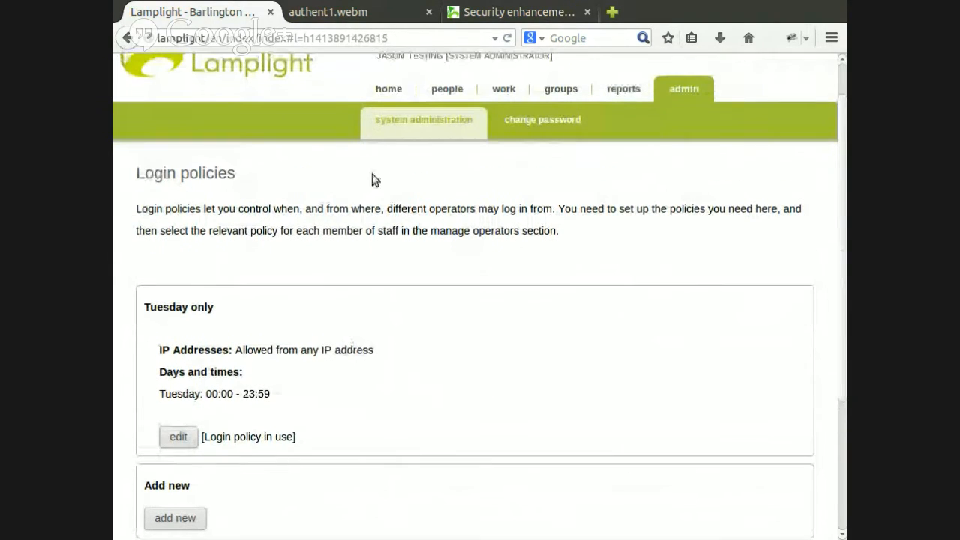
Edit the system administrator's record in the database operators list and choose the Tuesday only login policy
{"action": "left_click", "coordinate": [418, 121]}
{"action": "left_click", "coordinate": [650, 324]}
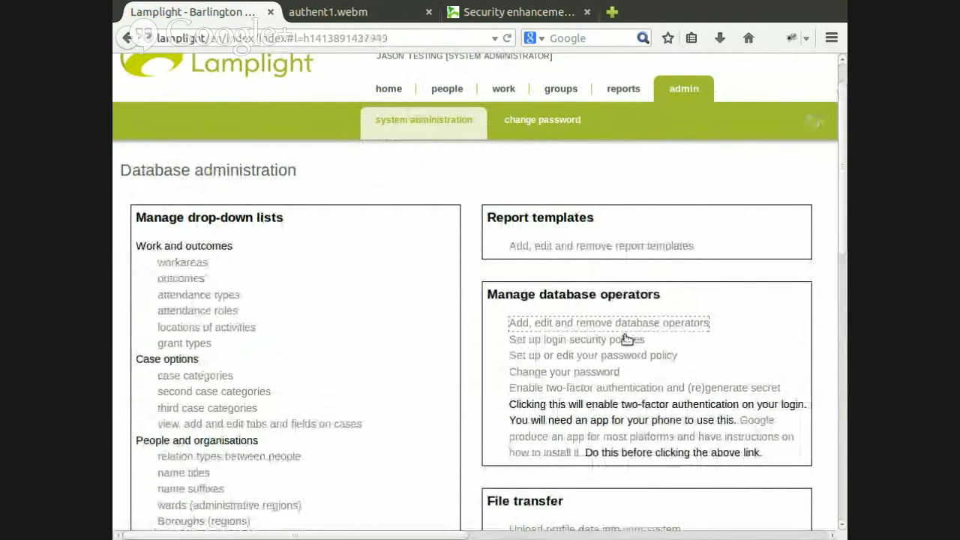
{"action": "right_click", "coordinate": [321, 297]}
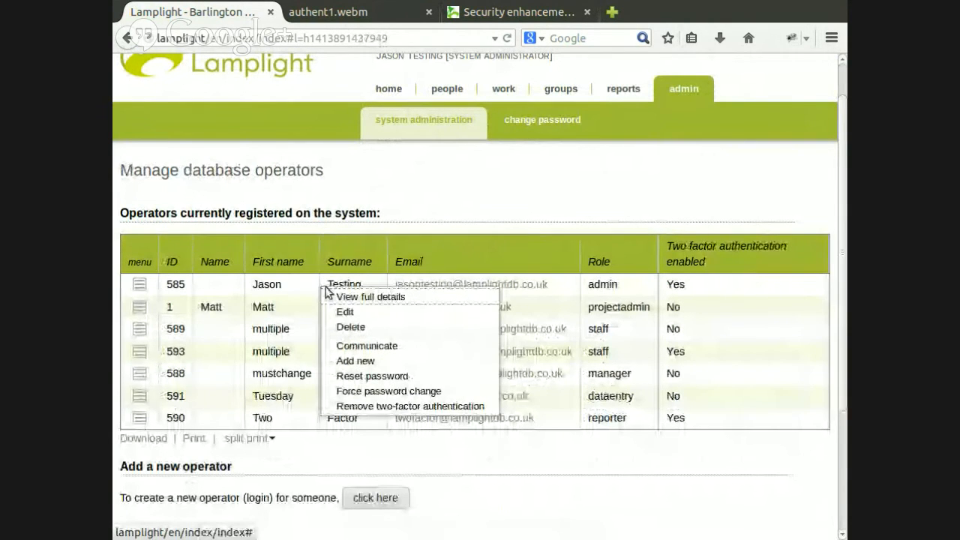
{"action": "left_click", "coordinate": [358, 313]}
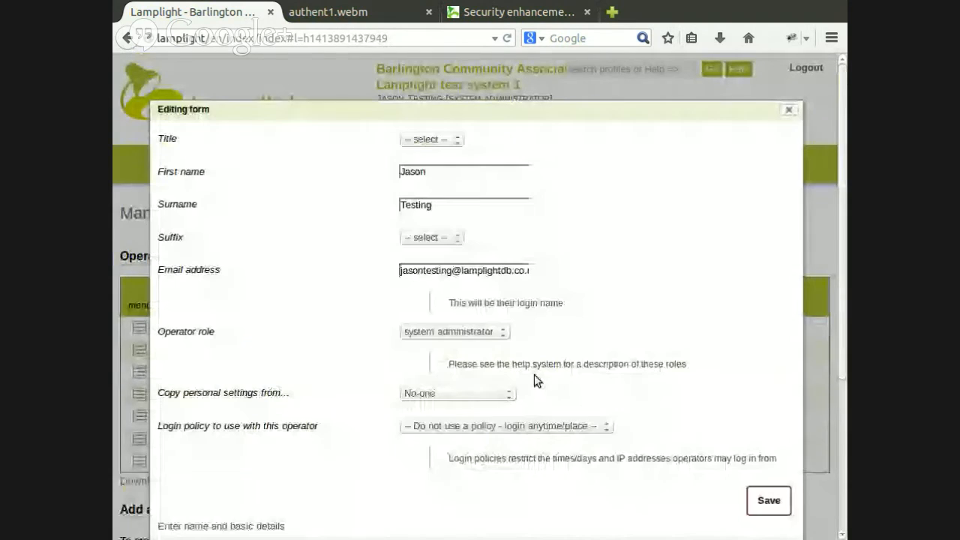
{"action": "left_click", "coordinate": [487, 424]}
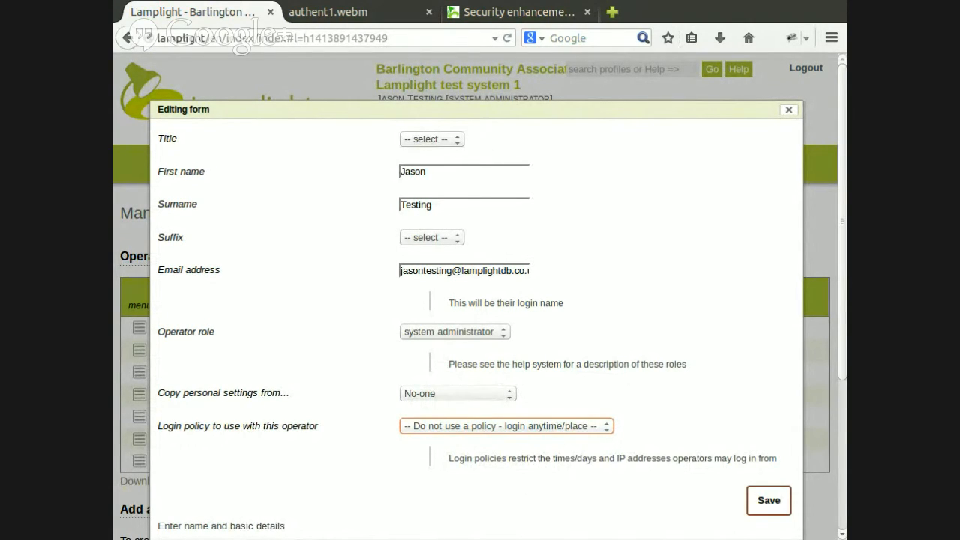
{"action": "left_click", "coordinate": [496, 451]}
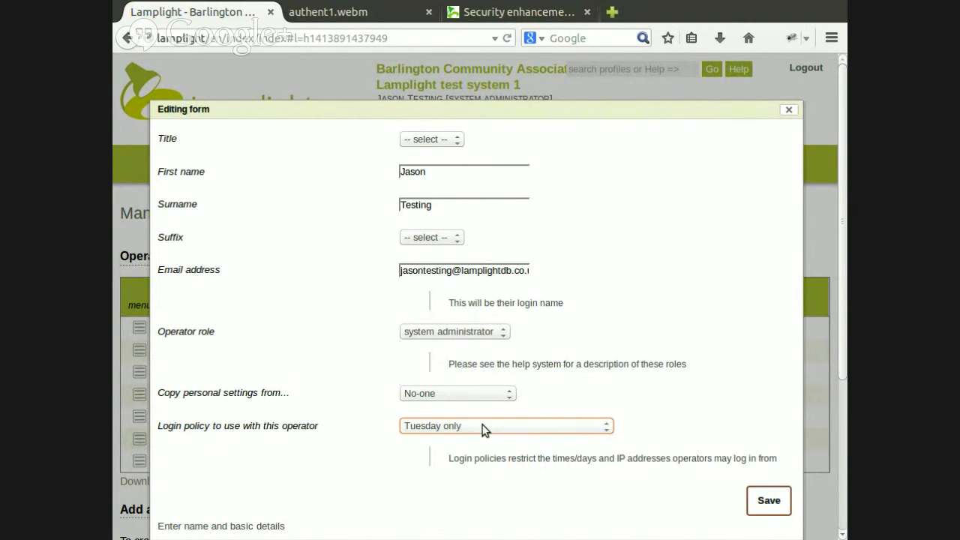
Set the operator's login policy back to "Do not use a policy - login anytime/place" and close the form without saving
{"action": "left_click", "coordinate": [482, 426]}
{"action": "left_click", "coordinate": [484, 437]}
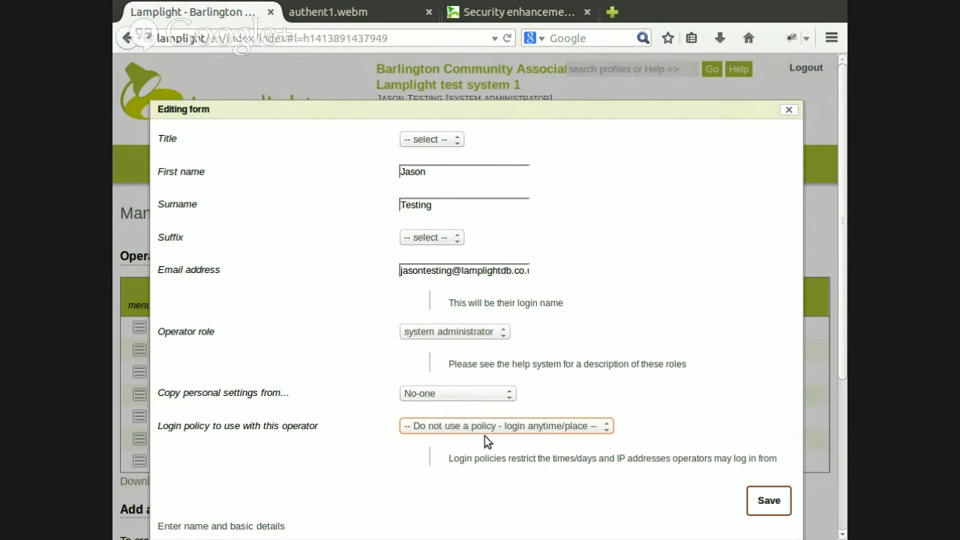
{"action": "left_click", "coordinate": [790, 111]}
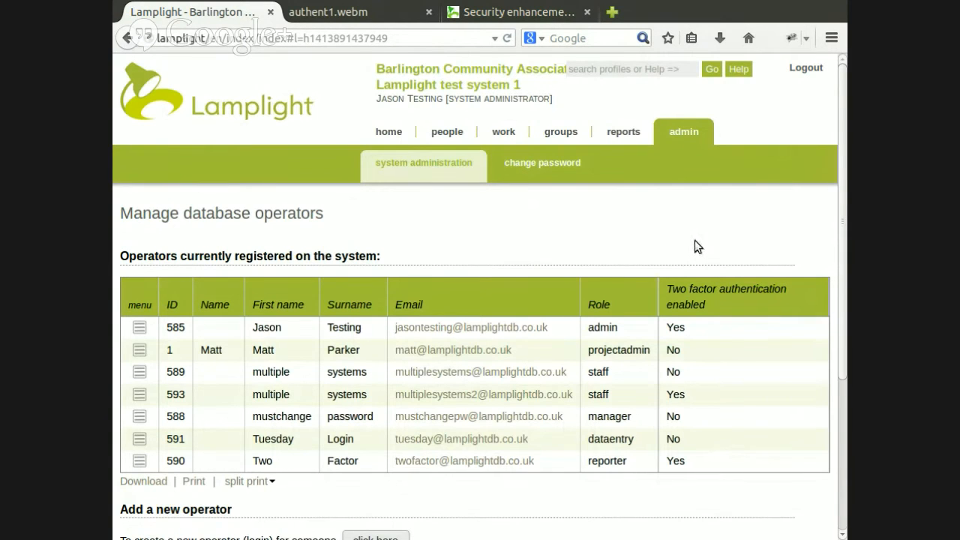
Open the password policy from system administration and set the minimum password length to 15
{"action": "left_click", "coordinate": [438, 162]}
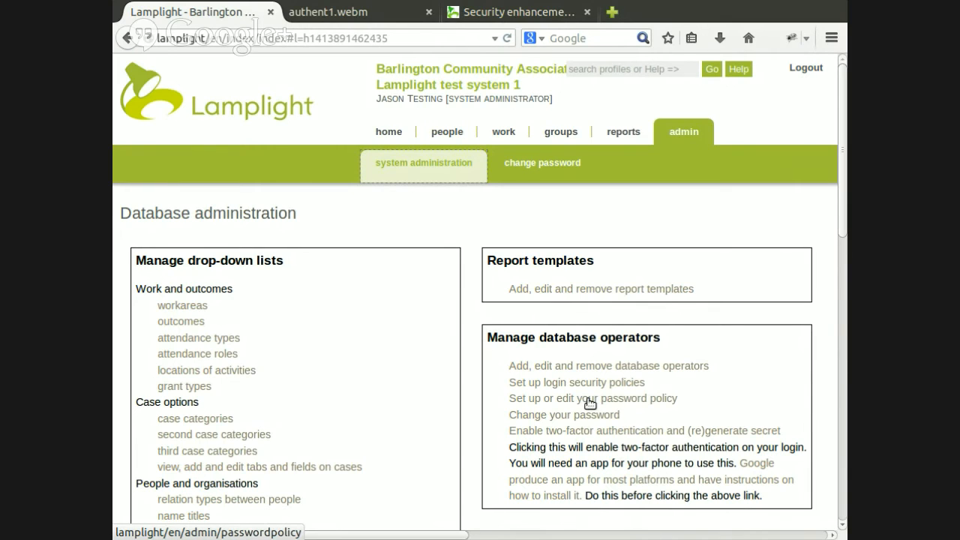
{"action": "left_click", "coordinate": [589, 400]}
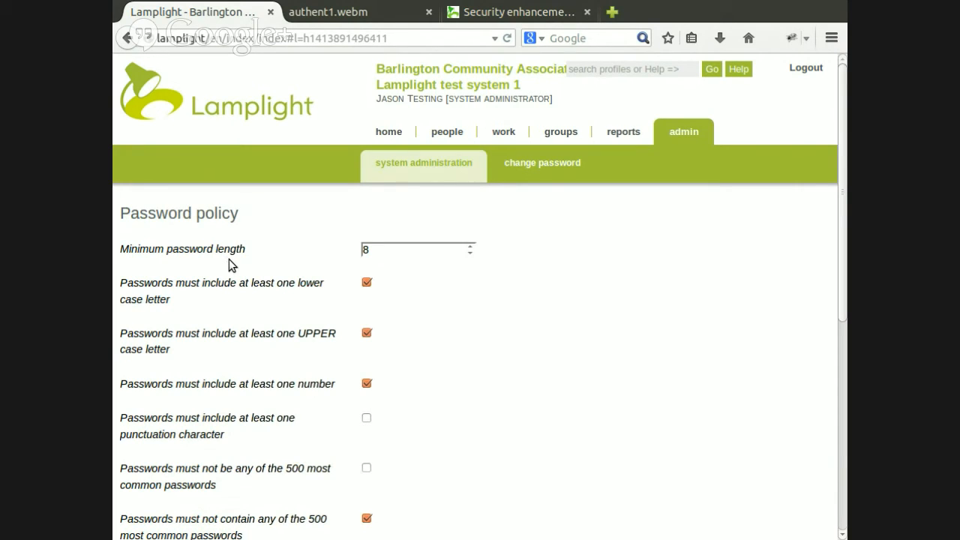
{"action": "left_click", "coordinate": [471, 253]}
{"action": "left_click", "coordinate": [471, 248]}
{"action": "left_click", "coordinate": [471, 248]}
{"action": "left_click", "coordinate": [472, 248]}
{"action": "left_click", "coordinate": [472, 248]}
{"action": "left_click", "coordinate": [474, 253]}
{"action": "left_click", "coordinate": [474, 253]}
{"action": "left_click", "coordinate": [474, 251]}
{"action": "left_click", "coordinate": [470, 248]}
{"action": "left_click", "coordinate": [469, 247]}
{"action": "left_click", "coordinate": [470, 247]}
{"action": "left_click", "coordinate": [470, 247]}
{"action": "left_click", "coordinate": [470, 247]}
{"action": "left_click", "coordinate": [469, 248]}
{"action": "left_click", "coordinate": [470, 247]}
Set the number of days until a password has to be changed to 60
{"action": "scroll", "coordinate": [277, 404], "scroll_direction": "down", "scroll_amount": 2}
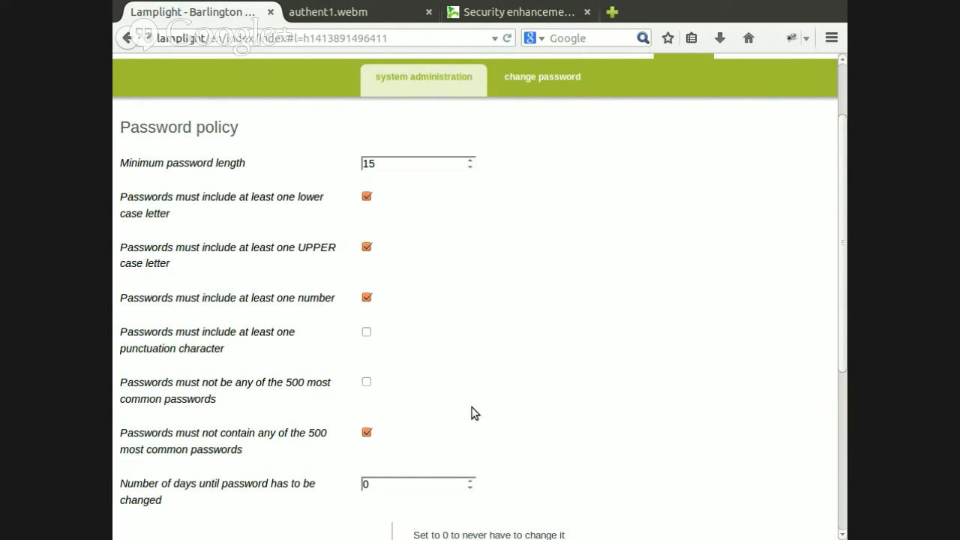
{"action": "scroll", "coordinate": [469, 405], "scroll_direction": "down", "scroll_amount": 2}
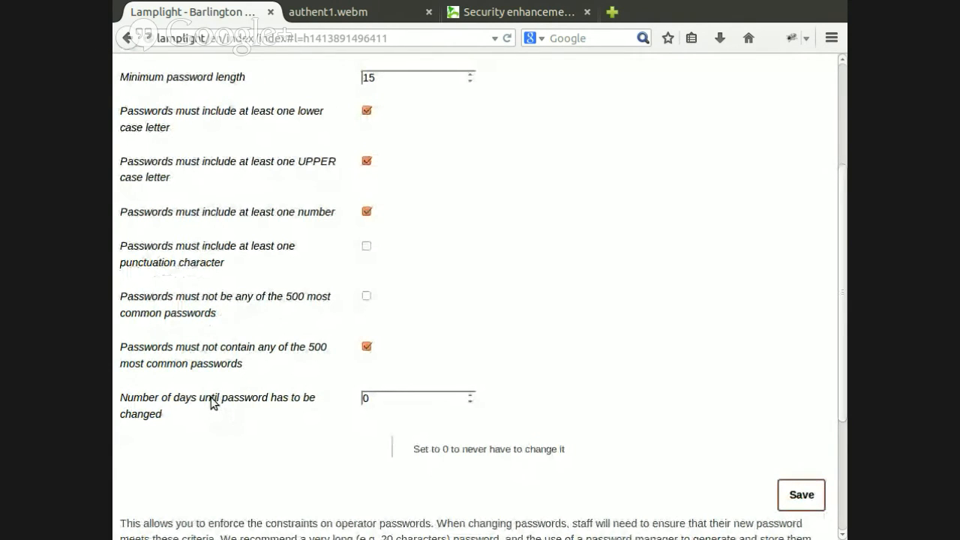
{"action": "left_click", "coordinate": [365, 400]}
{"action": "type", "text": "6"}
Review the two-factor authentication and password policies sections of the security enhancements article, then return to the password policy page
{"action": "left_click", "coordinate": [515, 13]}
{"action": "scroll", "coordinate": [582, 279], "scroll_direction": "down", "scroll_amount": 5}
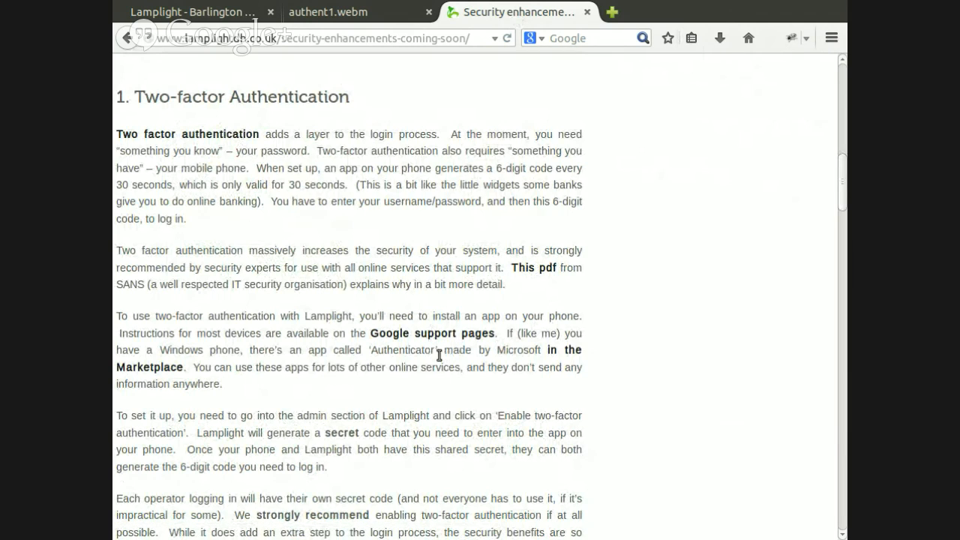
{"action": "scroll", "coordinate": [440, 356], "scroll_direction": "down", "scroll_amount": 1}
{"action": "scroll", "coordinate": [441, 356], "scroll_direction": "down", "scroll_amount": 5}
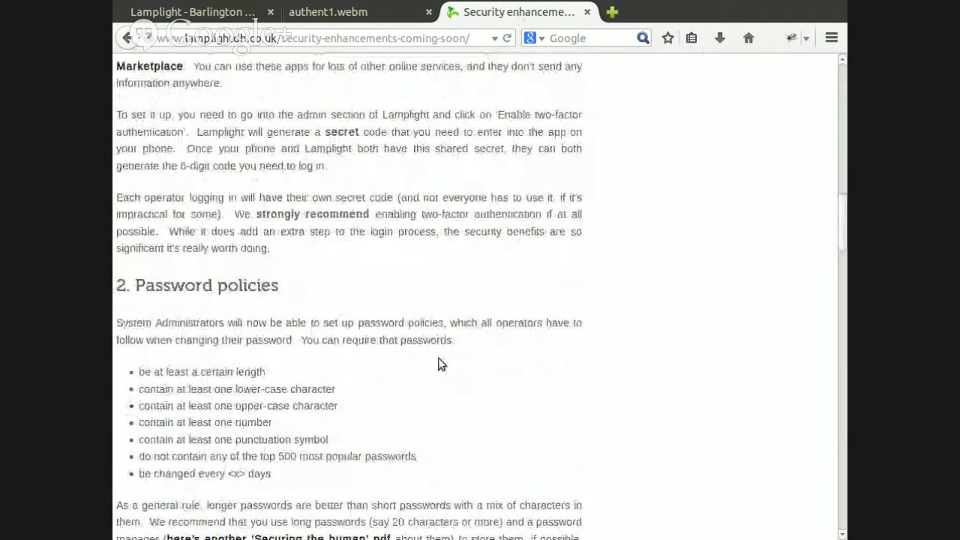
{"action": "scroll", "coordinate": [475, 325], "scroll_direction": "up", "scroll_amount": 8}
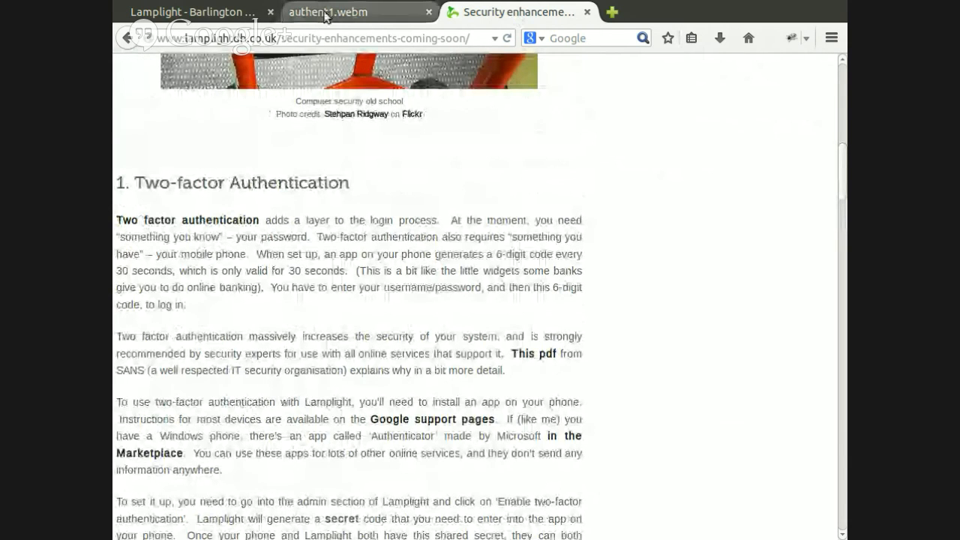
{"action": "left_click", "coordinate": [181, 12]}
{"action": "scroll", "coordinate": [517, 302], "scroll_direction": "up", "scroll_amount": 4}
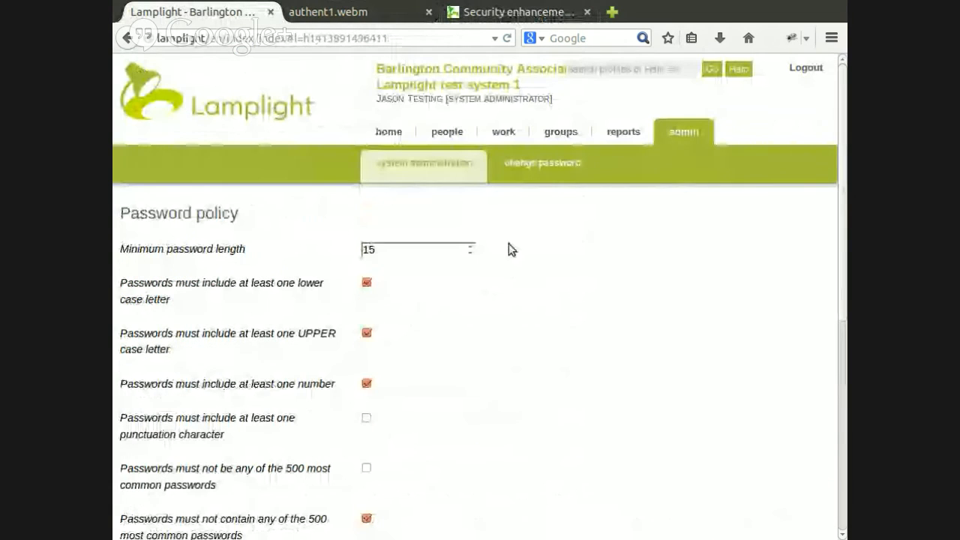